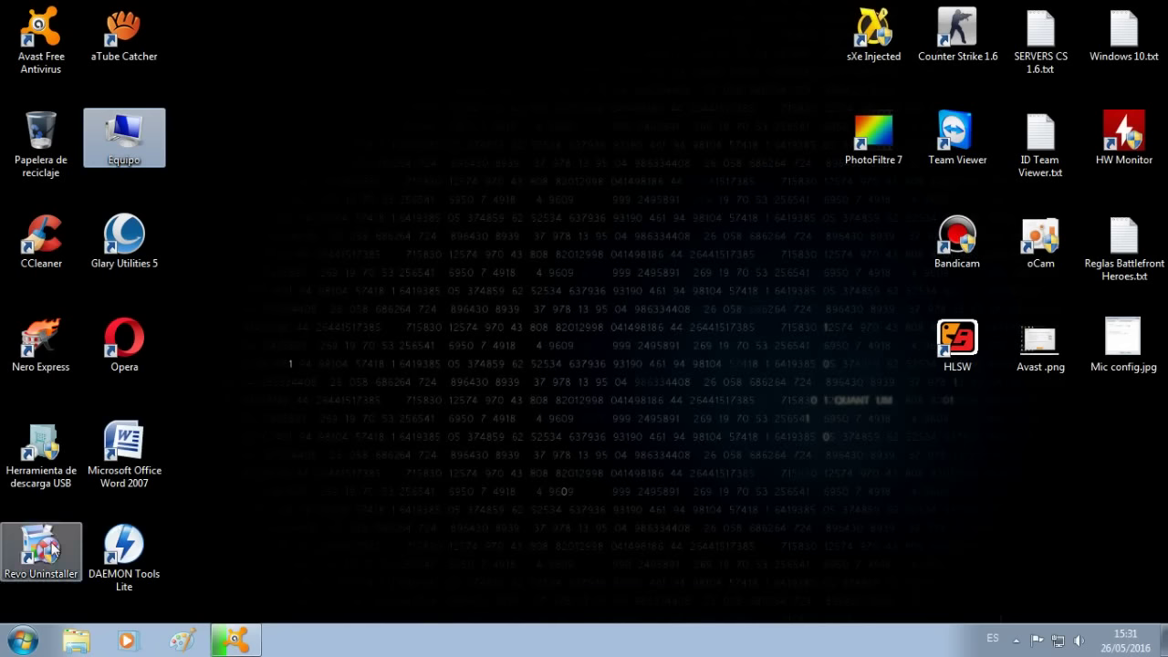
Open Equipo and bring up its folder and search options, moving the dialog clear of the drive list
left_click(22, 643)
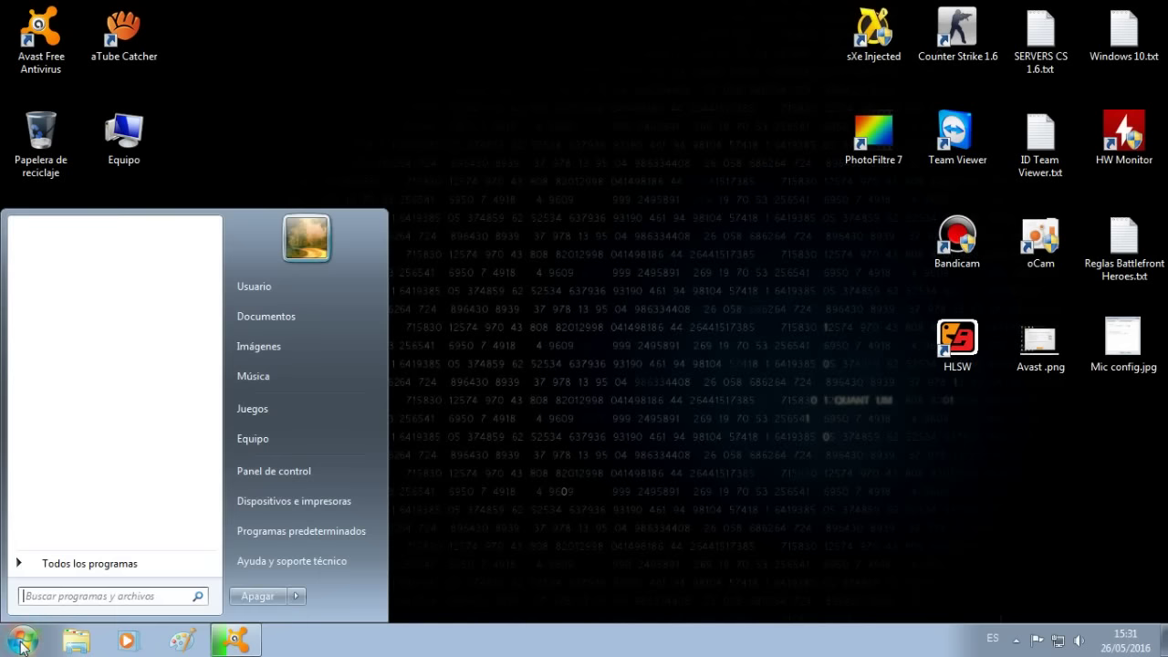
left_click(308, 438)
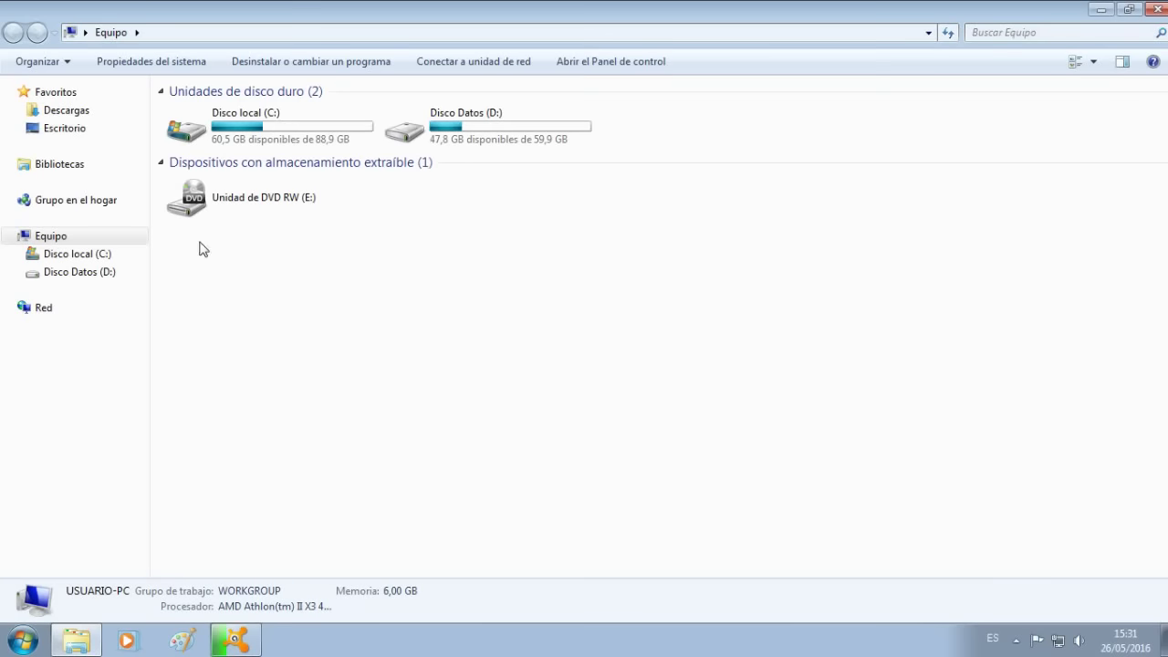
left_click(65, 68)
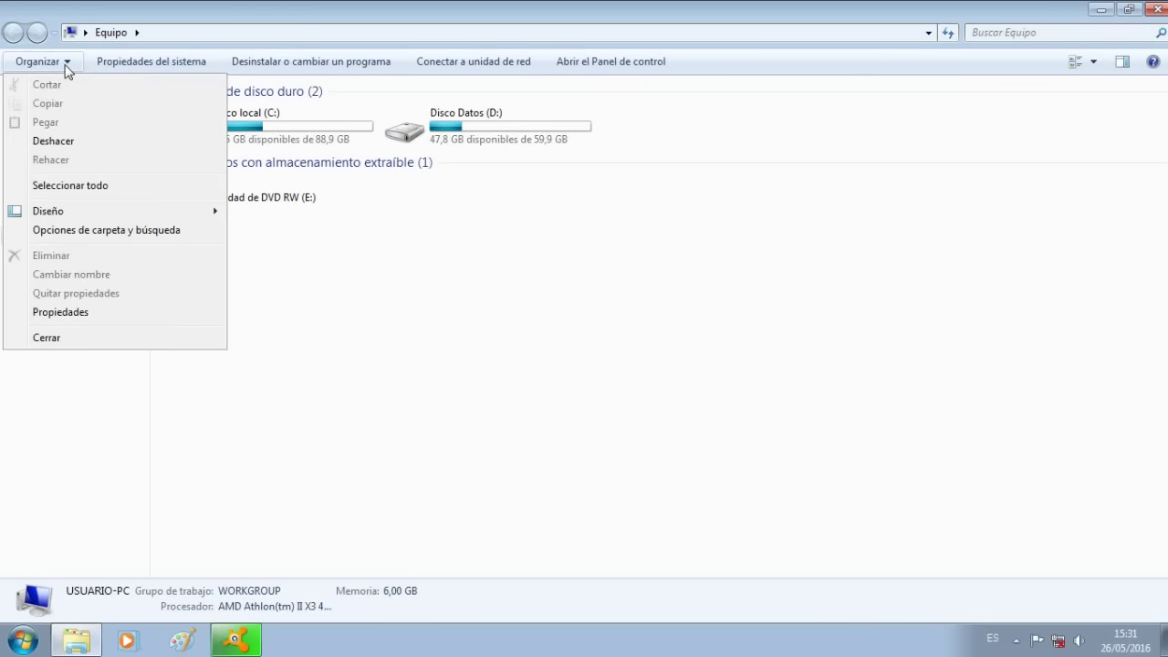
left_click(203, 239)
left_click_drag(225, 78, 609, 152)
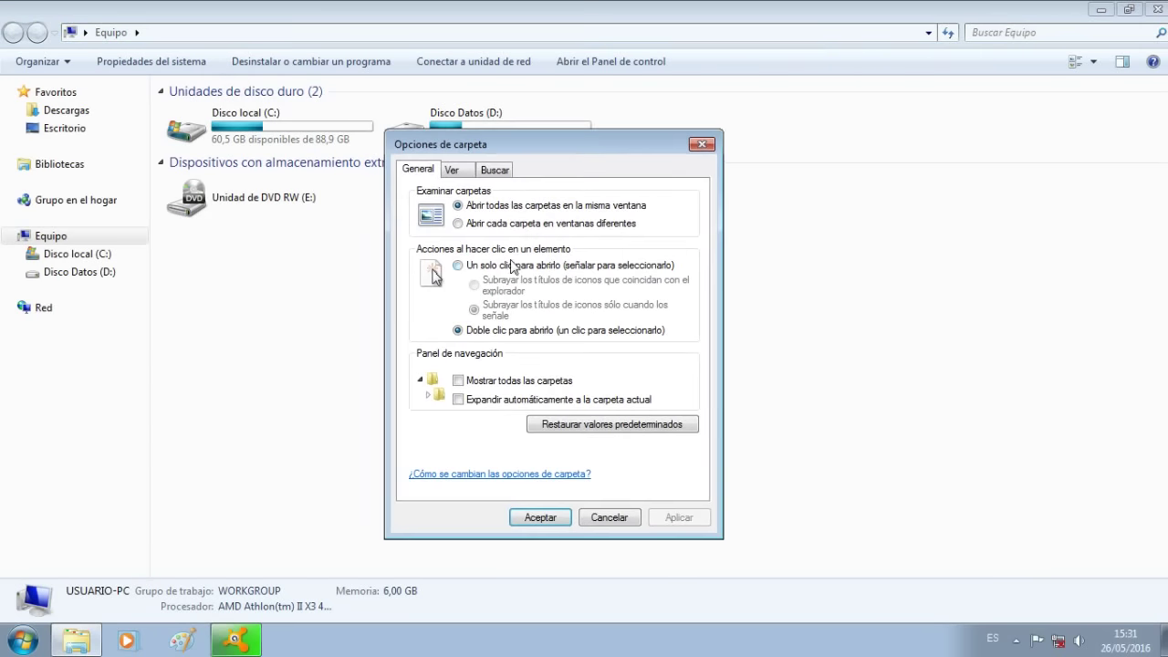
Apply the option "Mostrar archivos, carpetas y unidades ocultos" in the folder view settings and close the Equipo window
left_click(460, 173)
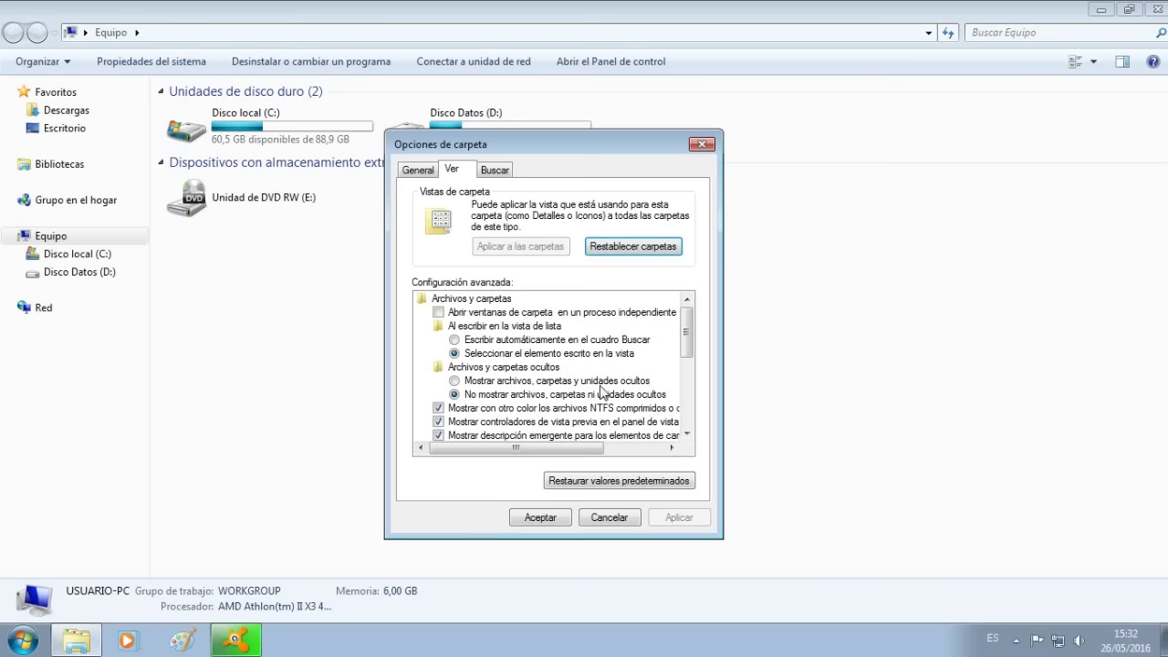
left_click(455, 382)
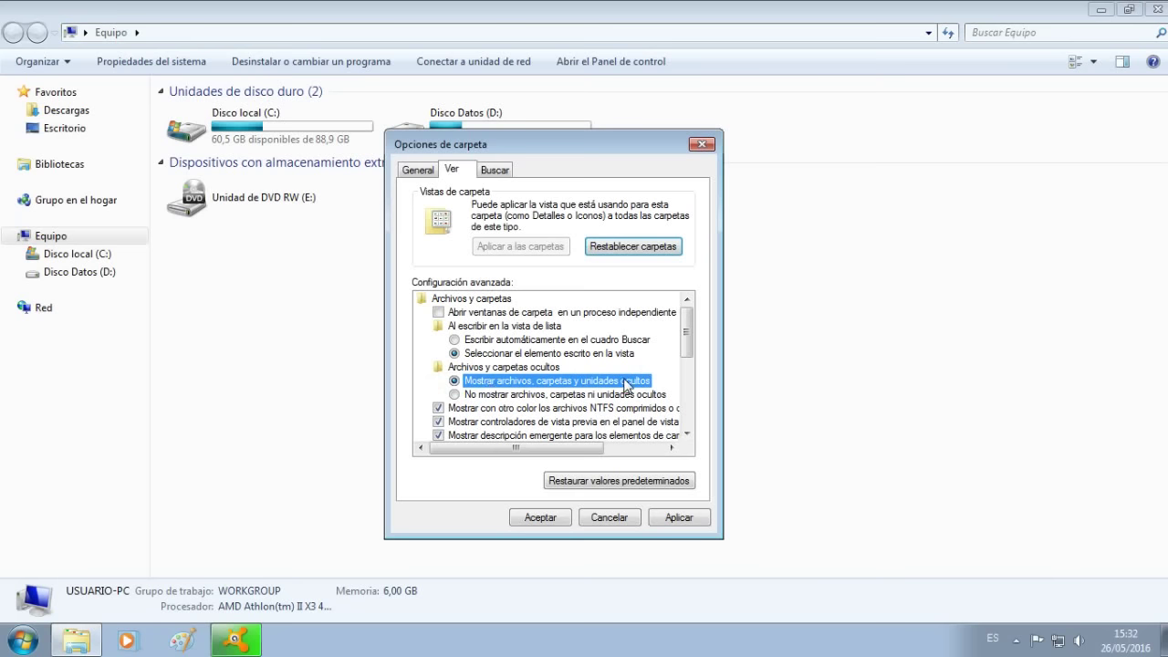
left_click(693, 517)
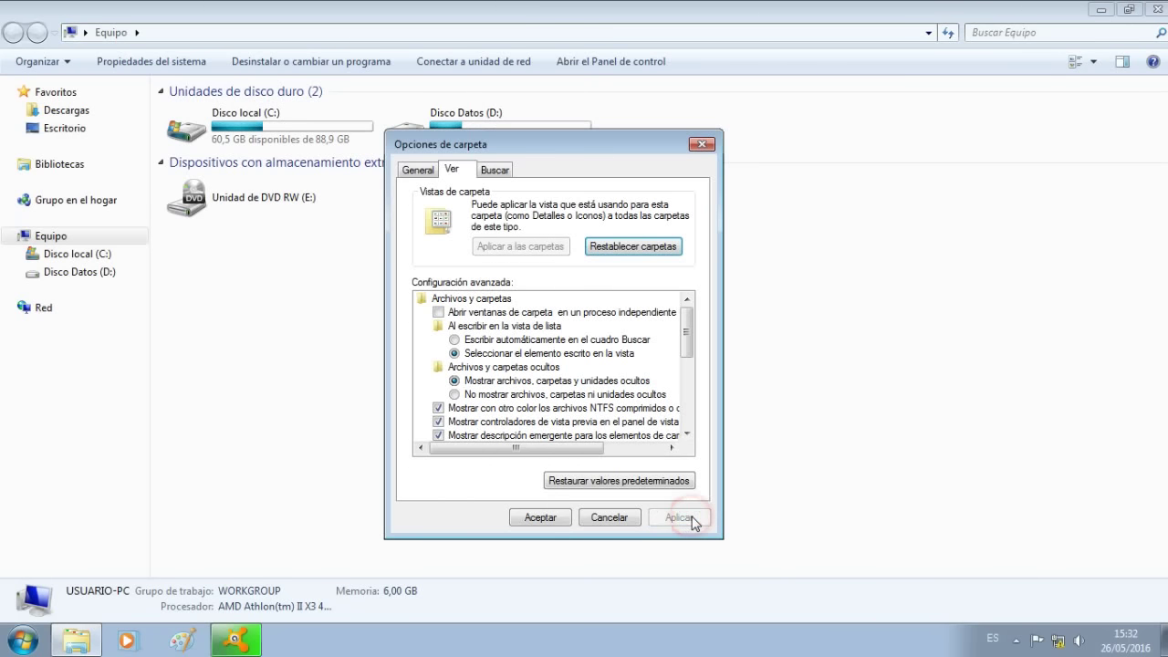
left_click(540, 517)
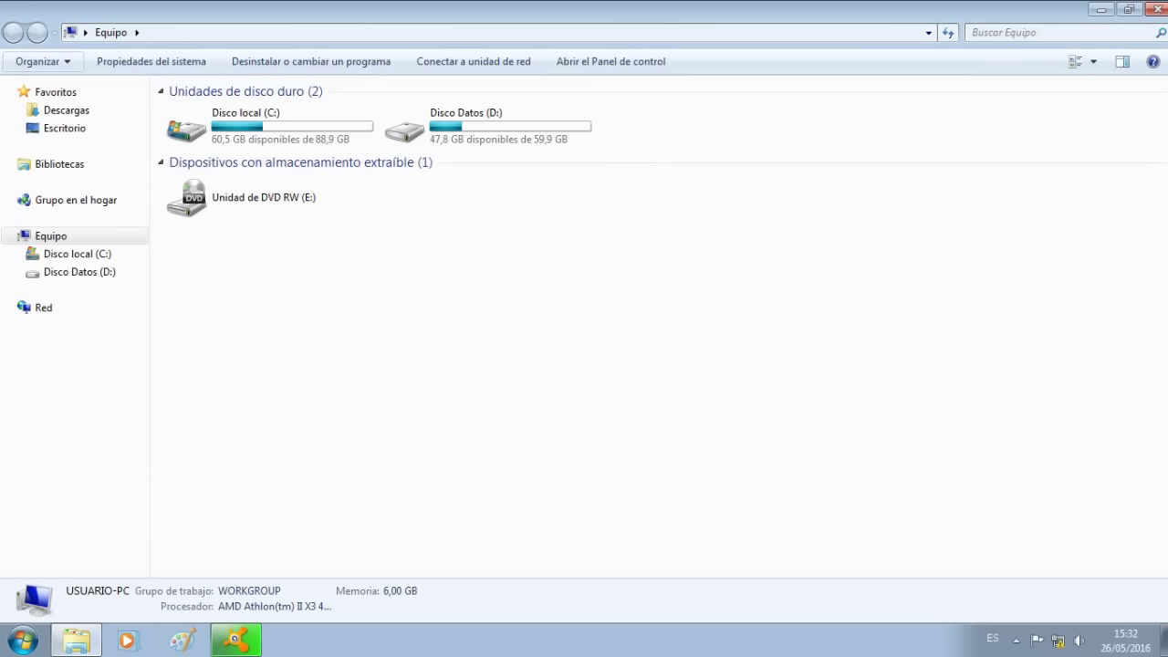
left_click(1157, 13)
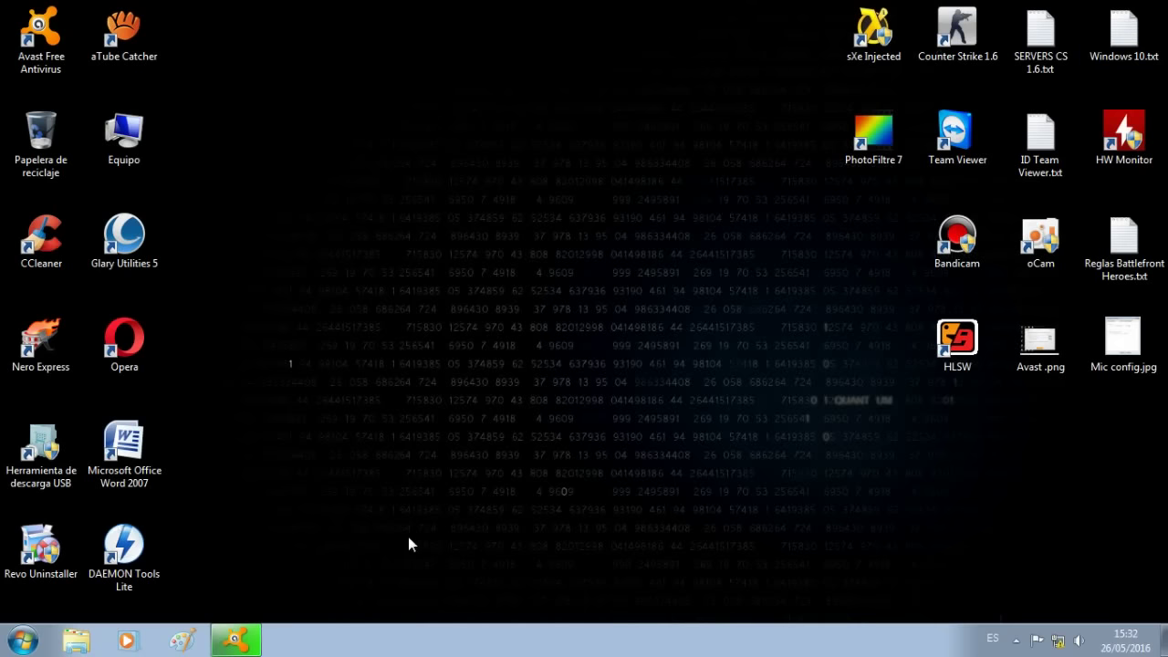
Switch to Avast Free Antivirus and choose "Análisis de carpeta seleccionada" as the virus scan type
left_click(235, 641)
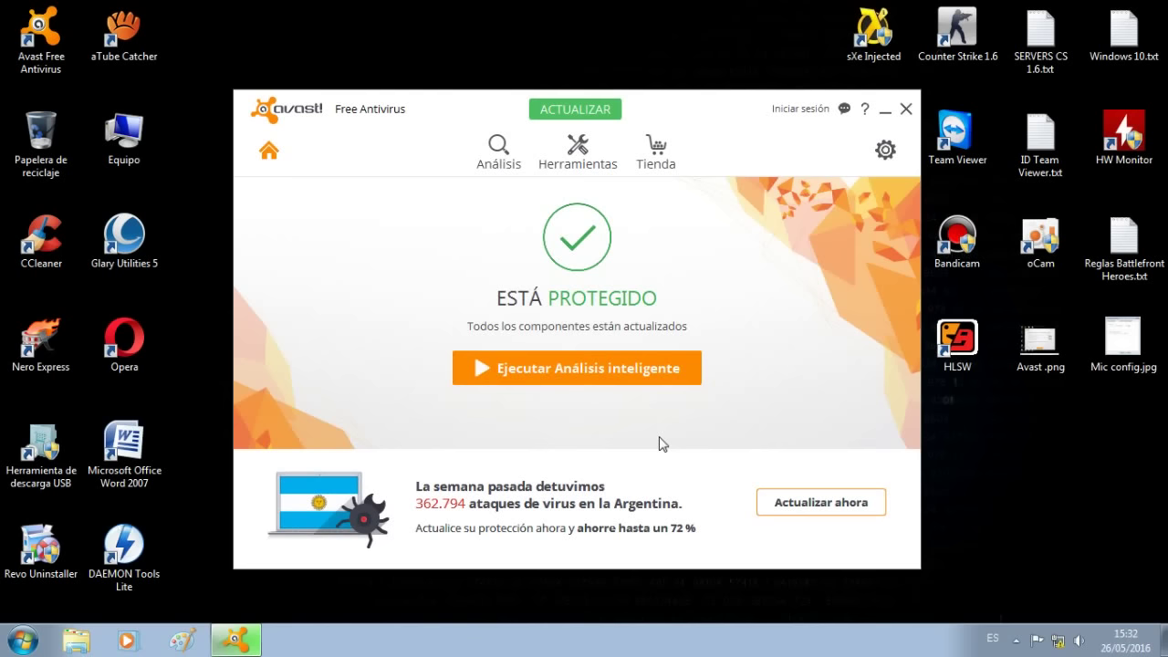
mouse_move(689, 122)
left_mouse_down()
mouse_move(699, 123)
mouse_move(689, 123)
left_mouse_up()
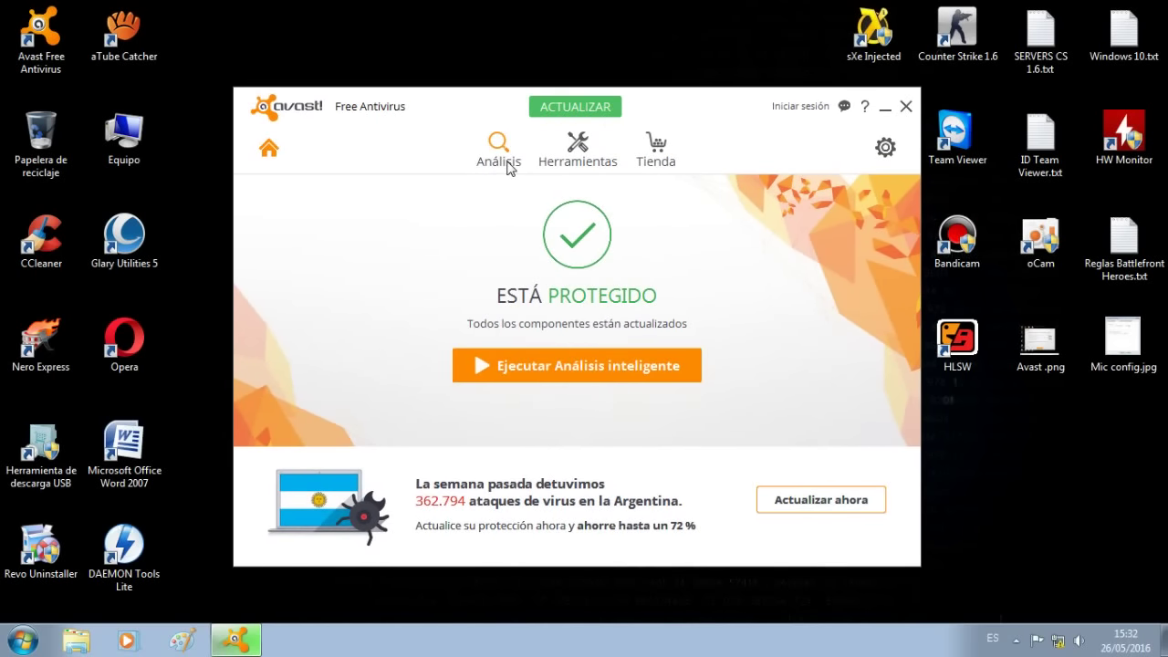
left_click(510, 169)
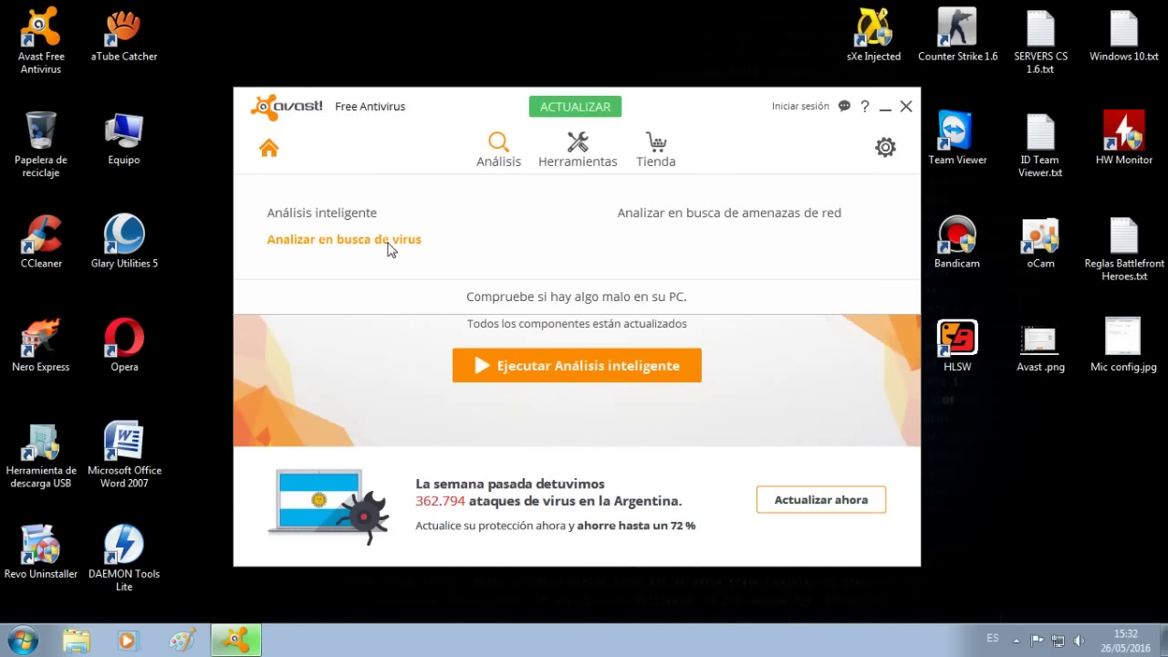
left_click(390, 245)
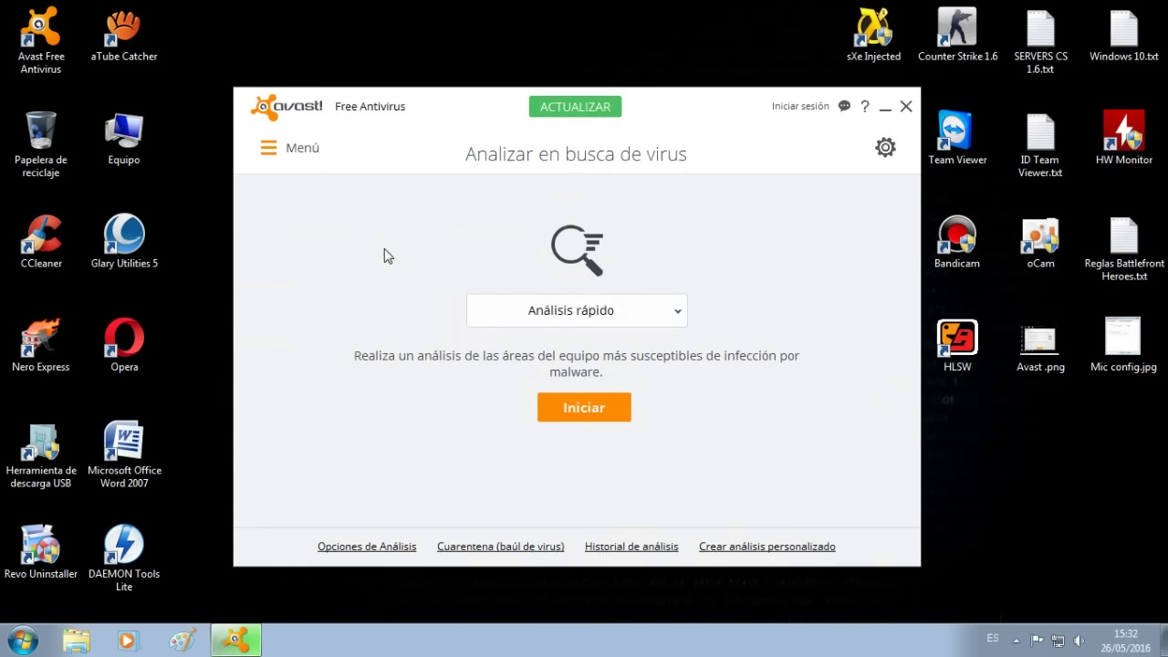
left_click(676, 312)
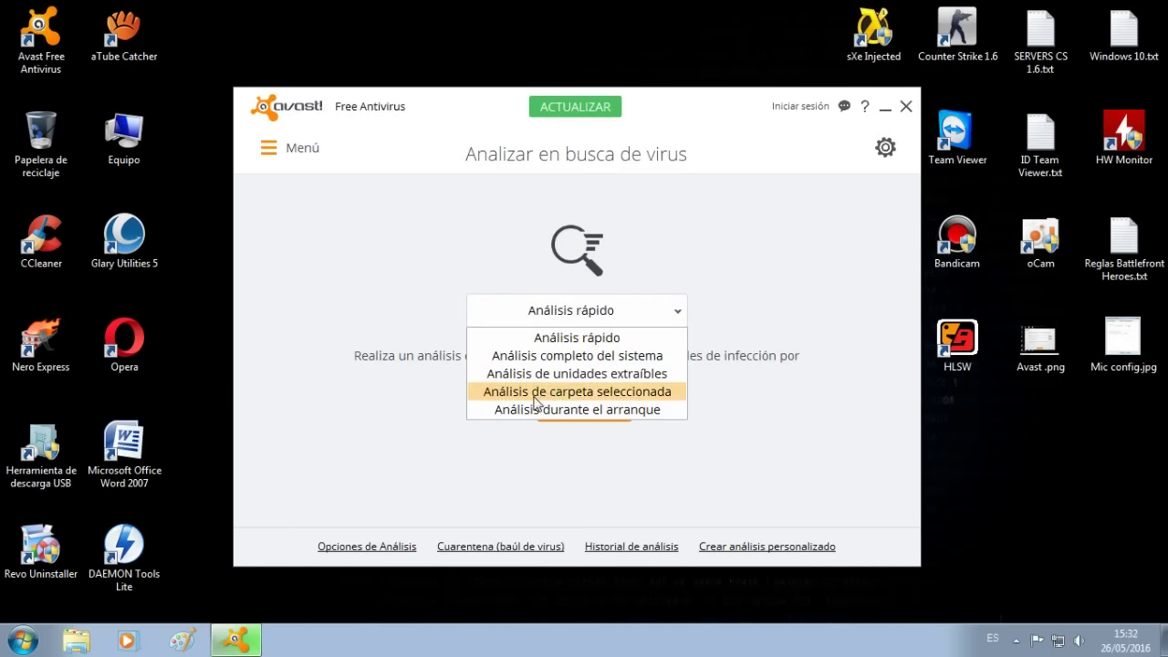
left_click(626, 395)
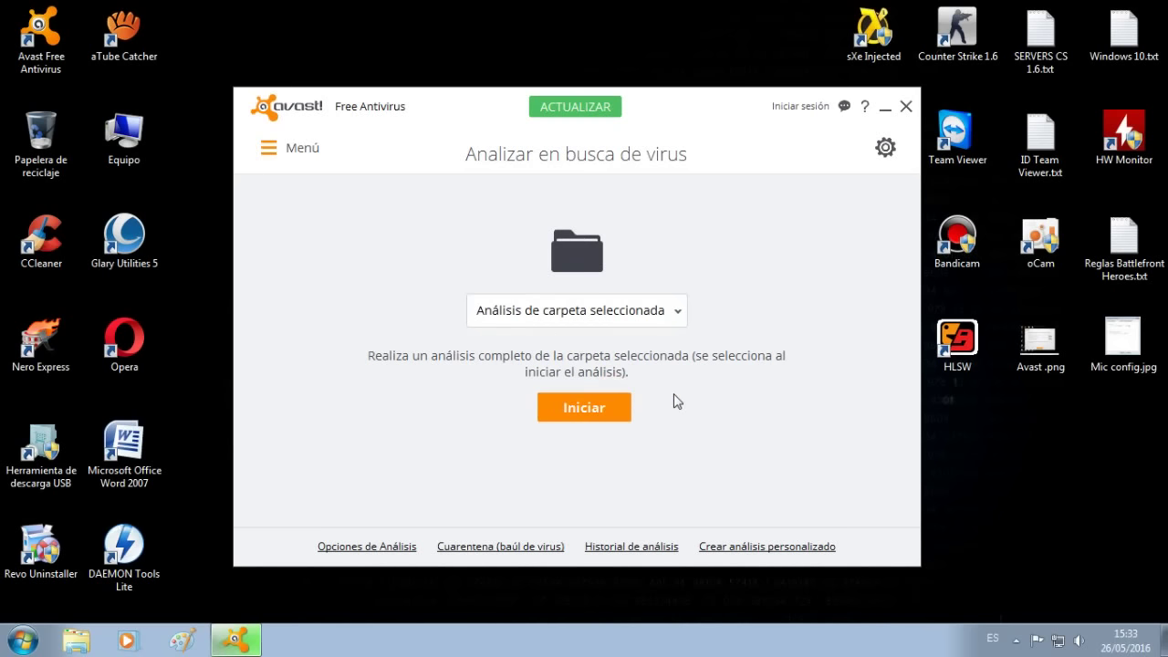
Run the selected-folder scan on Disco local (C:) and close the antivirus once it finishes
left_click(591, 415)
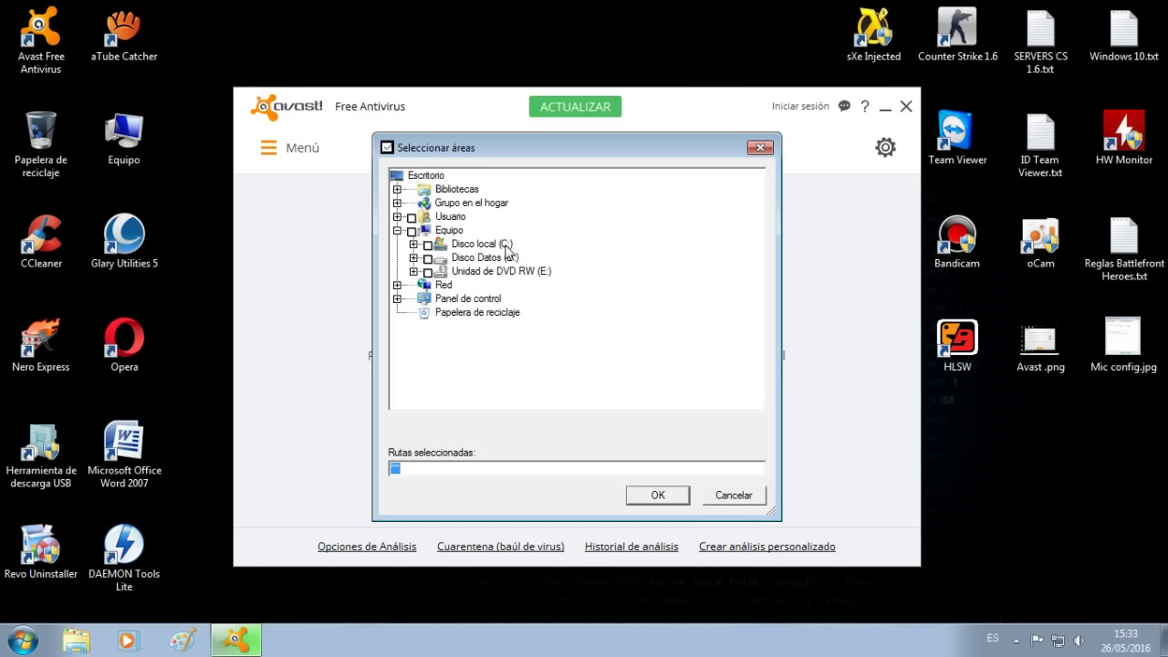
left_click(427, 244)
left_click(658, 496)
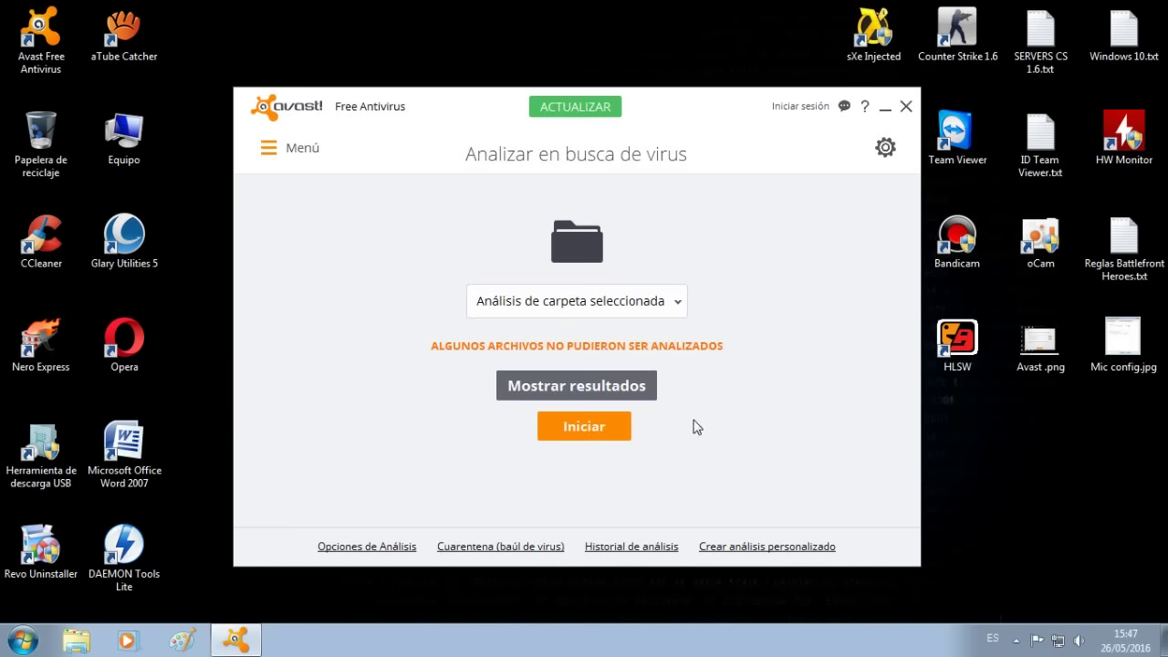
left_click(906, 106)
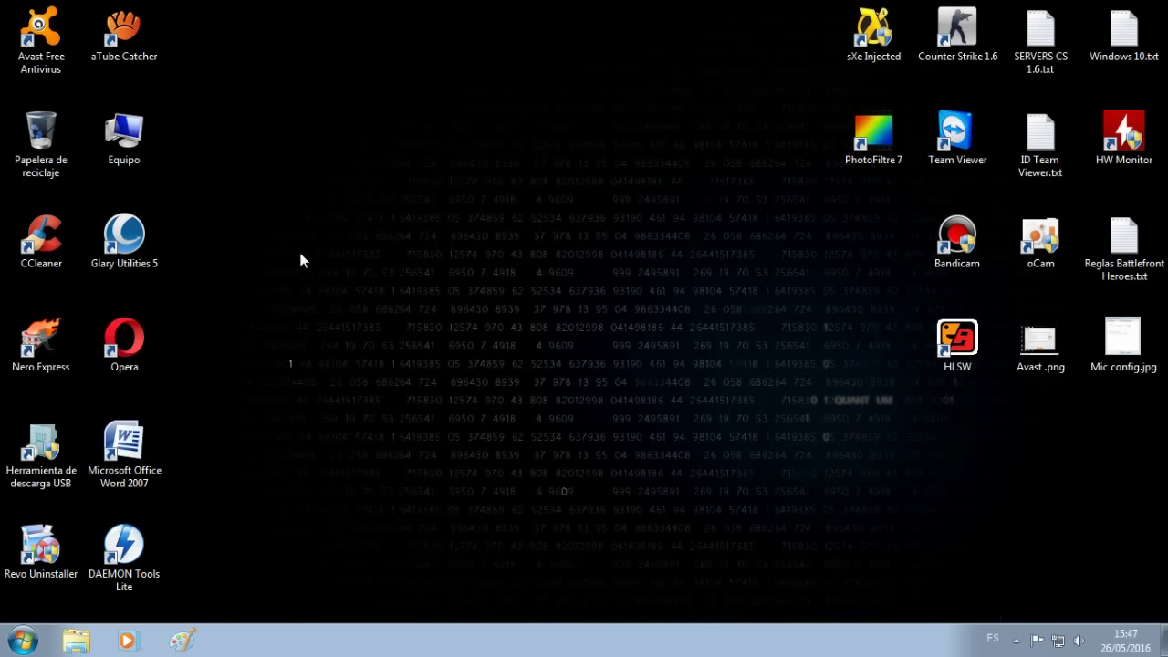
Reopen Equipo from the desktop and bring up the folder and search options dialog again
left_click(132, 144)
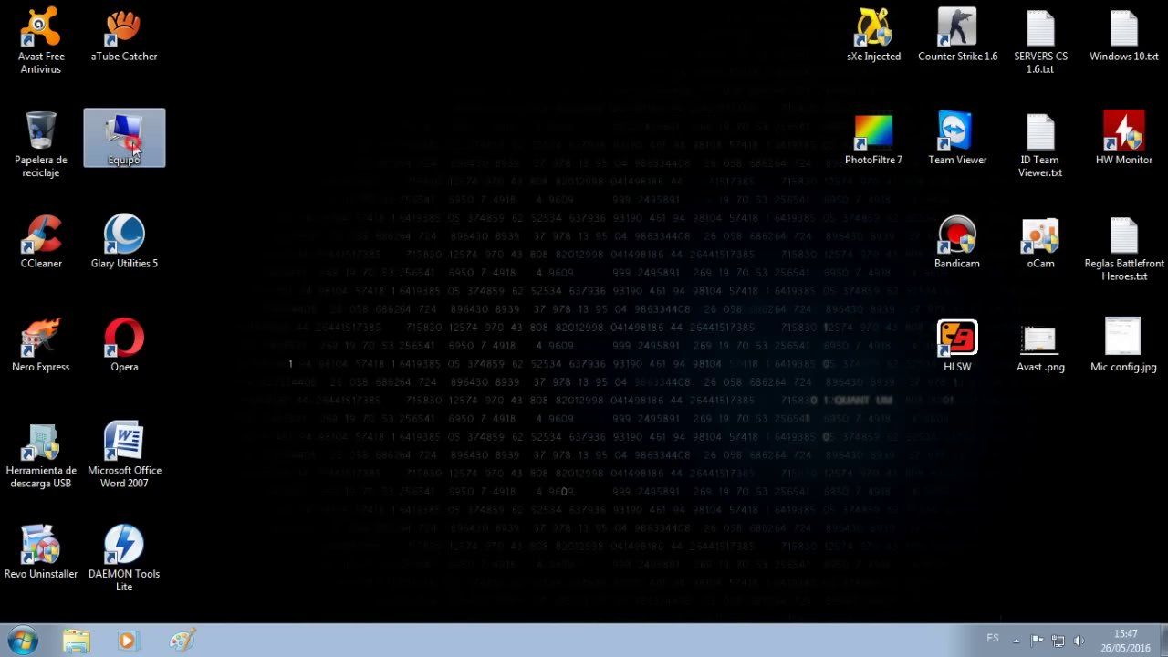
double_click(133, 142)
left_click(390, 287)
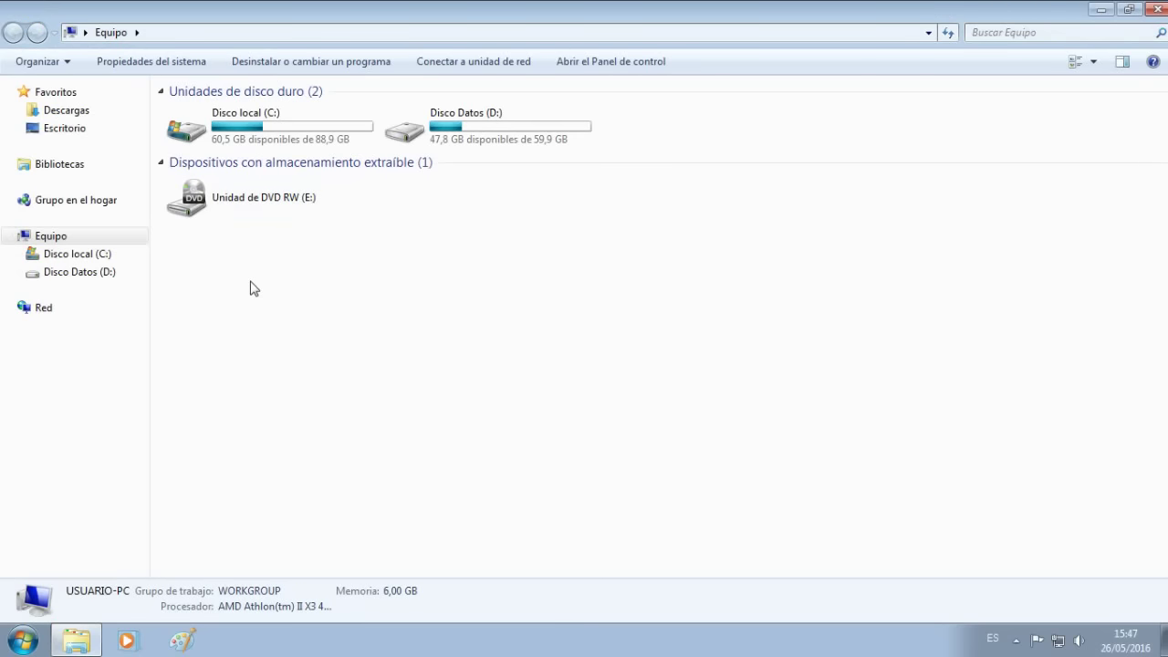
left_click(63, 65)
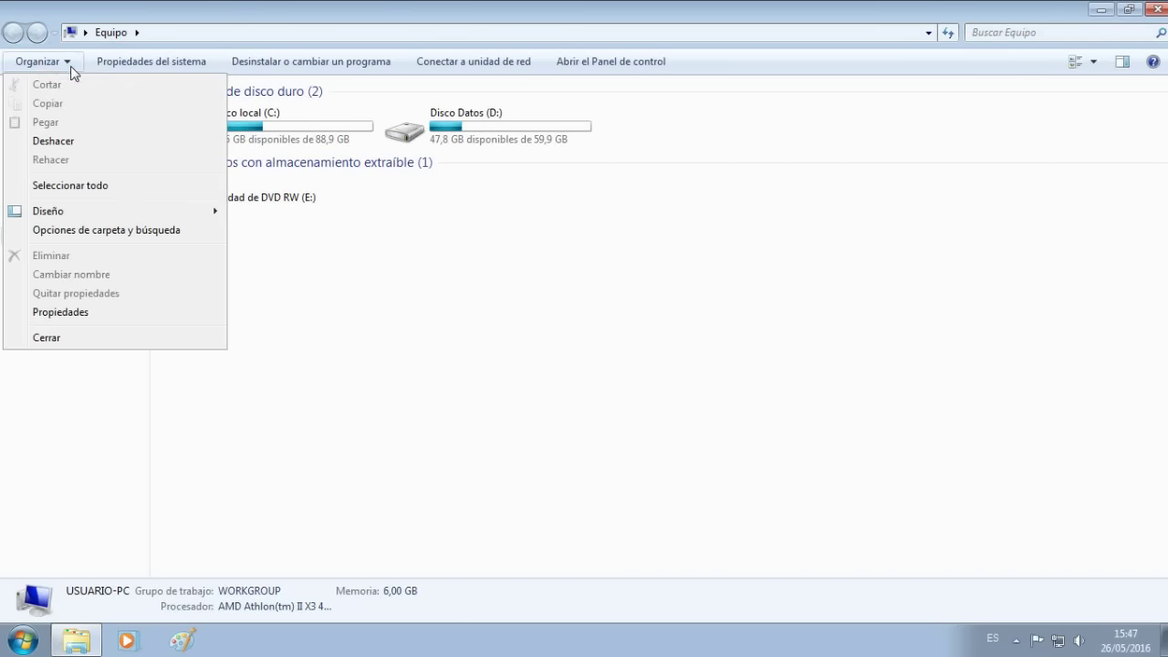
left_click(195, 235)
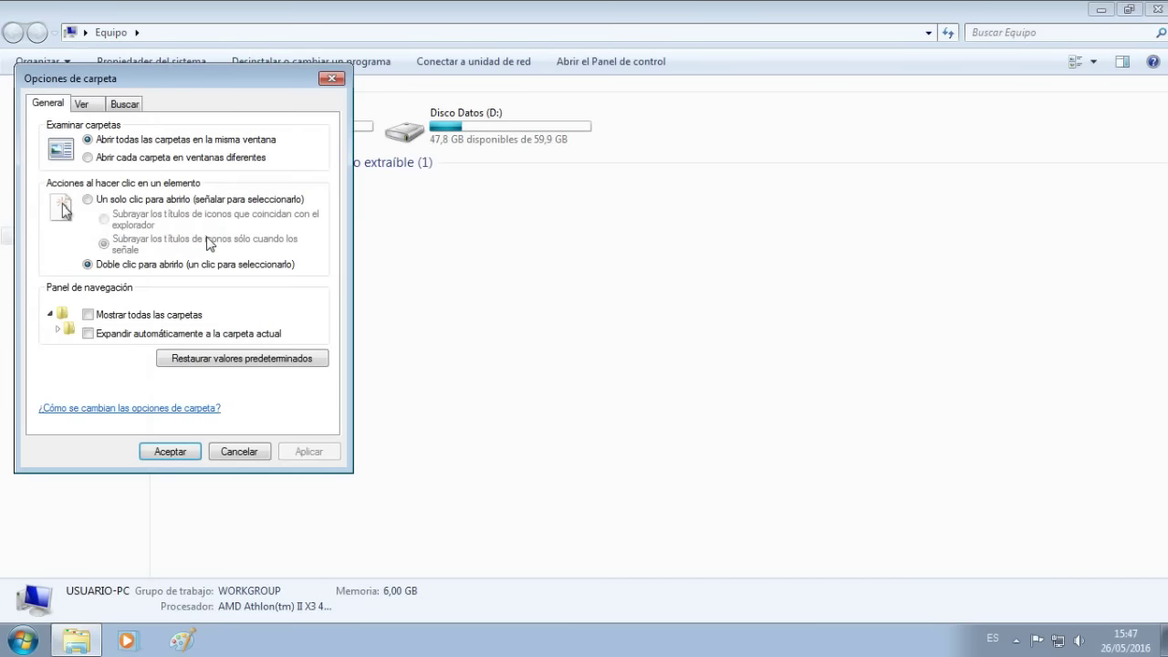
left_click_drag(162, 90, 471, 133)
Apply the option "No mostrar archivos, carpetas ni unidades ocultos" in the folder view settings and close the Equipo window
left_click(398, 151)
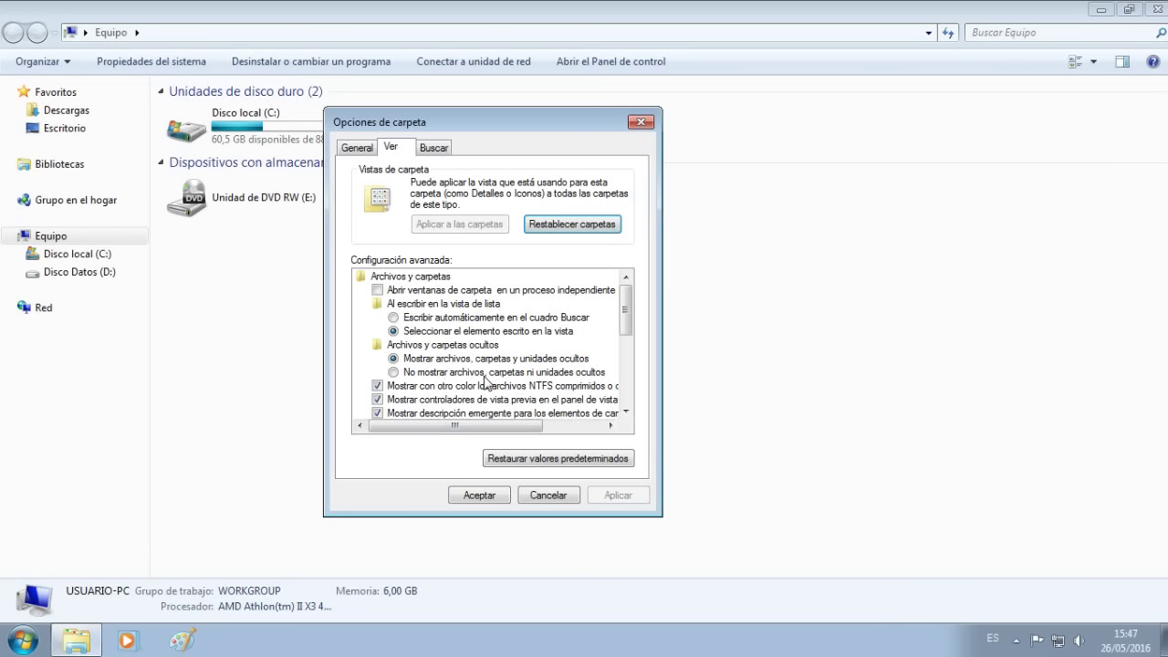
left_click(398, 376)
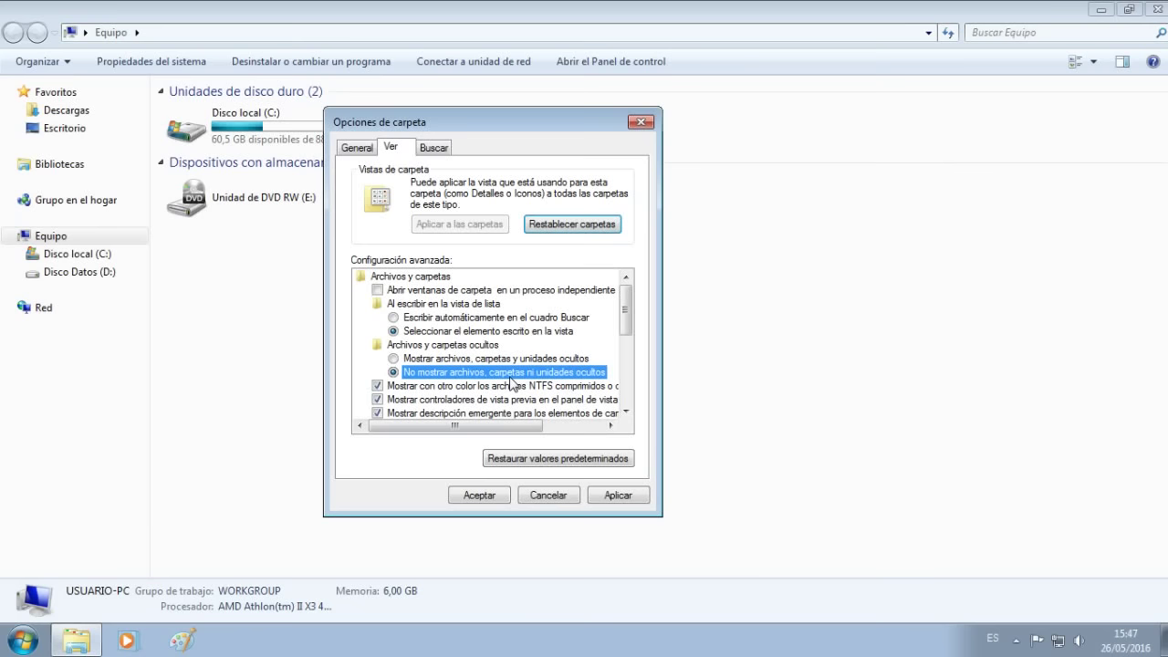
left_click(619, 495)
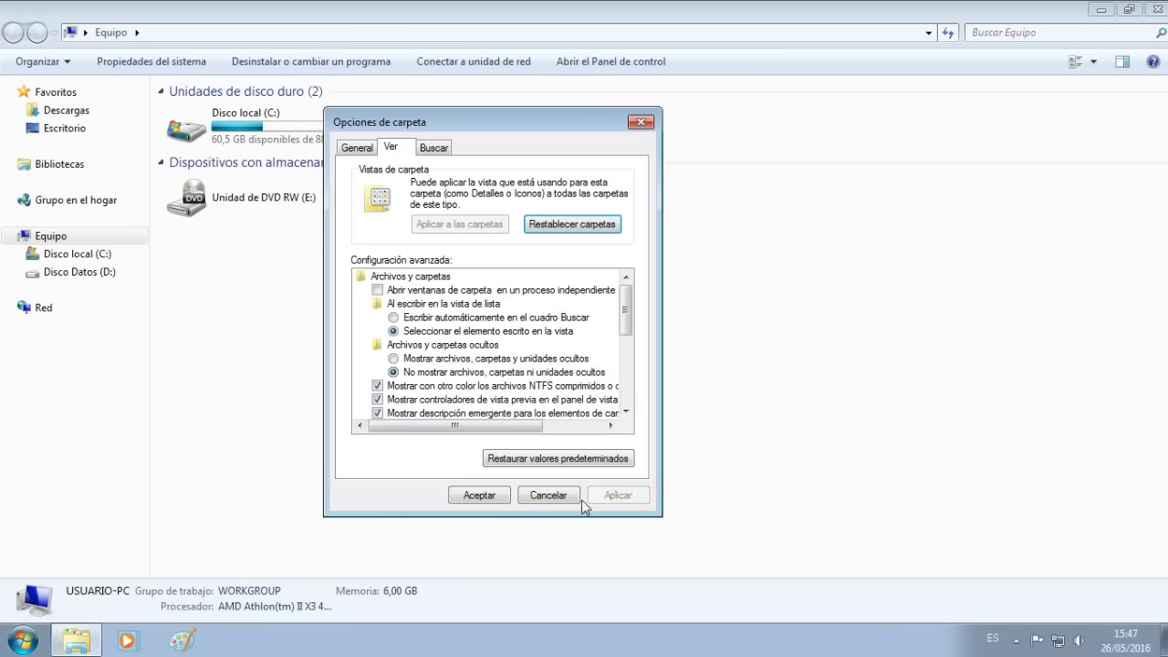
left_click(479, 496)
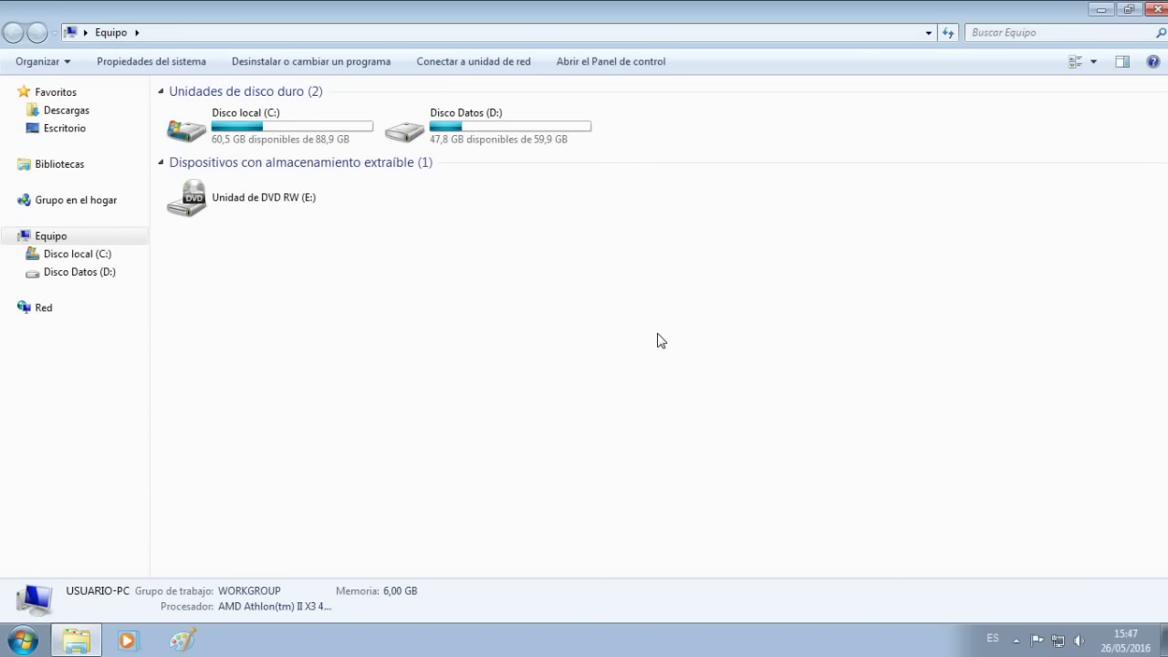
left_click(1161, 9)
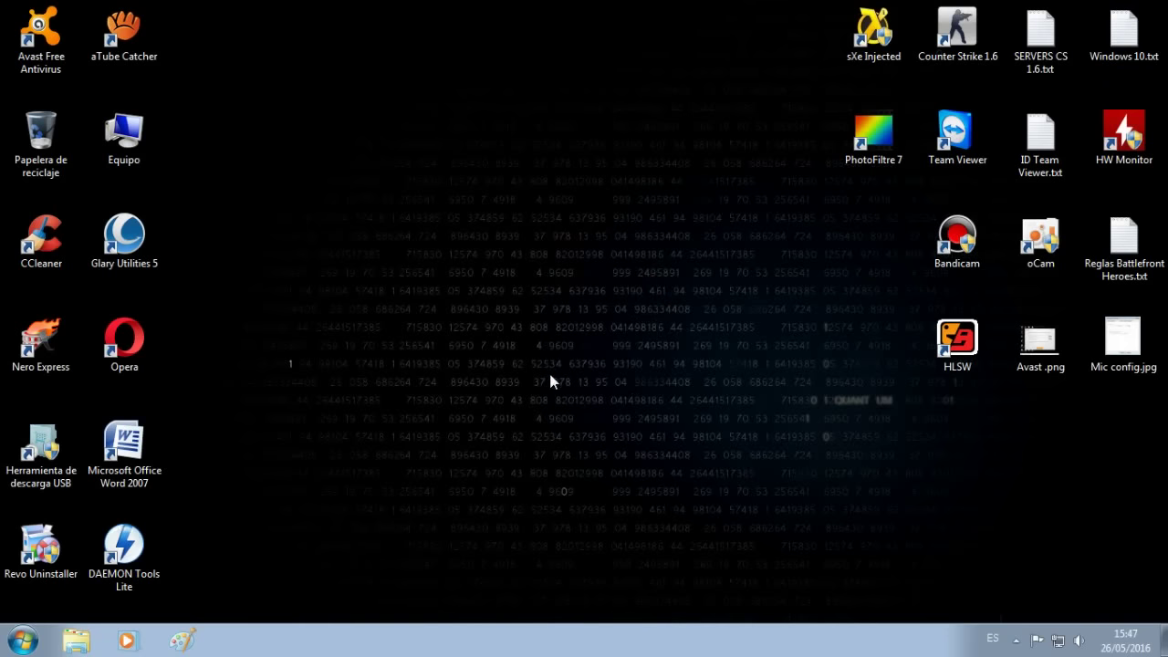